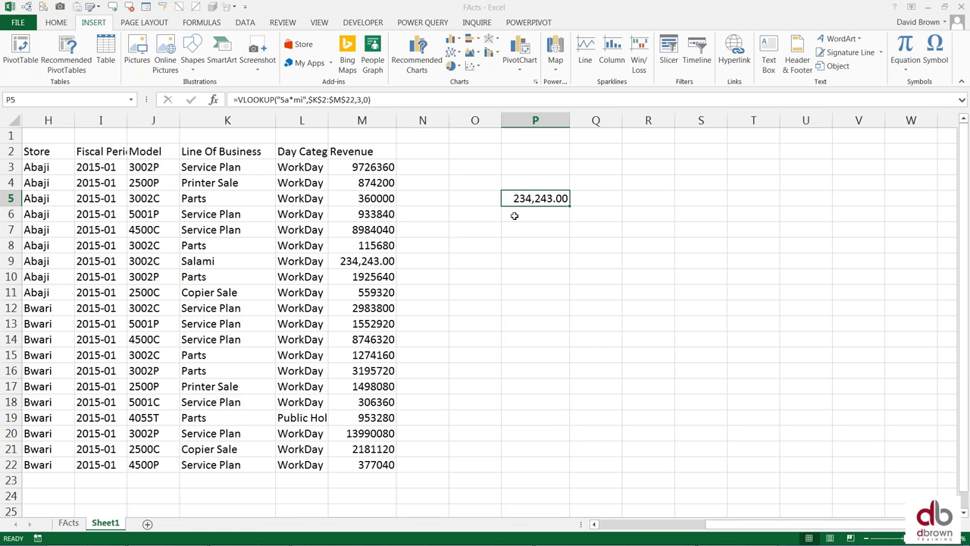
Enter Jan in cell P5 and fill the month series down to Dec in P16.
{"action": "type", "text": "Jan"}
{"action": "key", "text": "ctrl+Return"}
{"action": "left_click_drag", "start_coordinate": [571, 204], "coordinate": [558, 363]}
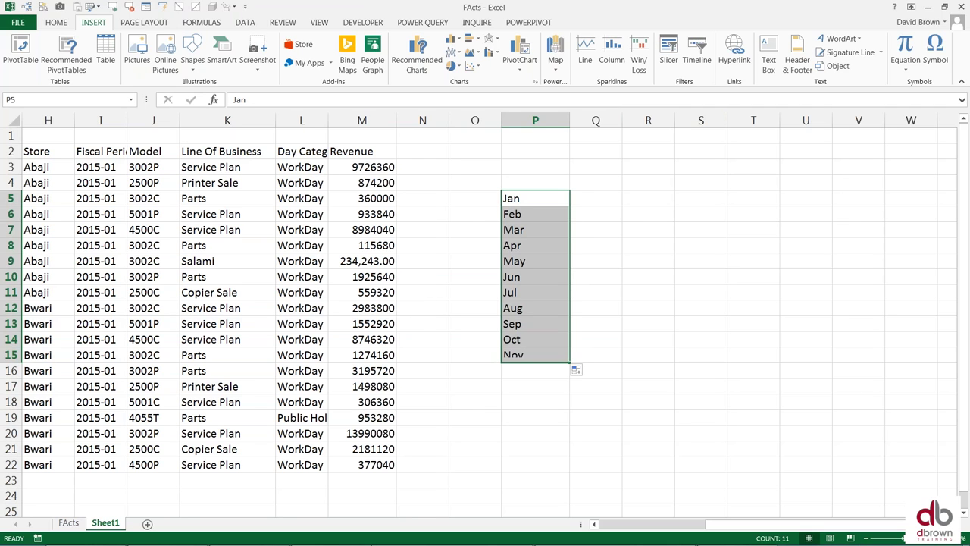
{"action": "left_click", "coordinate": [565, 357]}
{"action": "left_click_drag", "start_coordinate": [569, 364], "coordinate": [570, 375]}
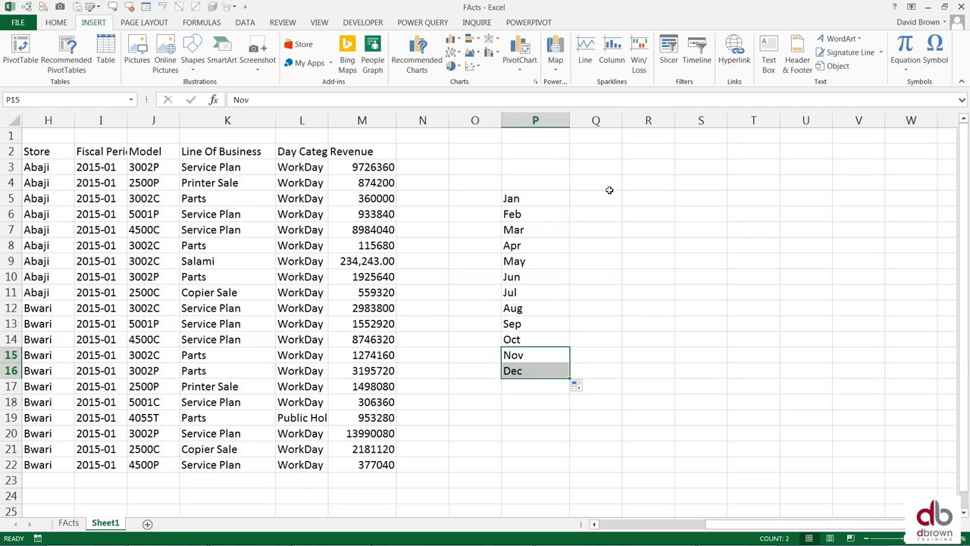
{"action": "left_click", "coordinate": [647, 202]}
{"action": "left_click", "coordinate": [596, 198]}
{"action": "type", "text": "1"}
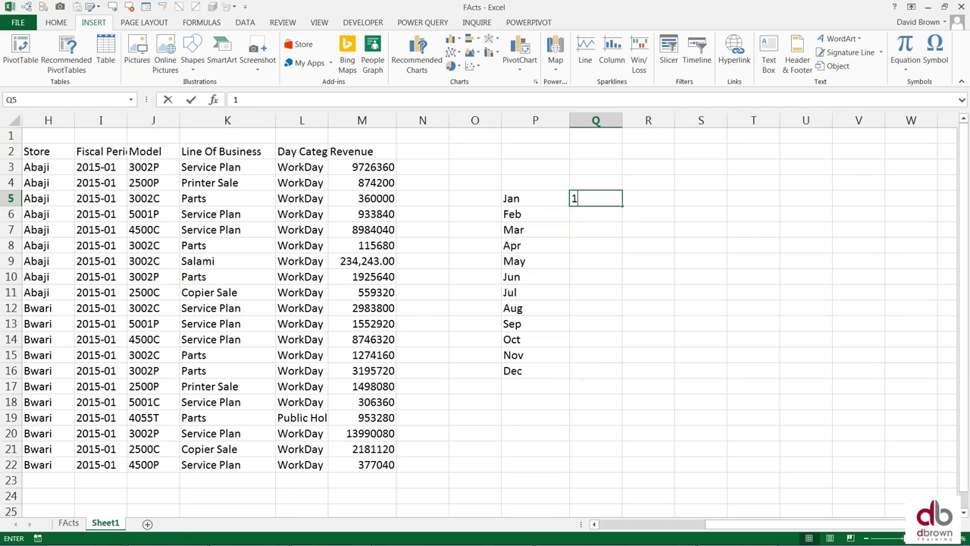
{"action": "key", "text": "Return"}
{"action": "type", "text": "2"}
{"action": "key", "text": "Return"}
{"action": "key", "text": "Up"}
{"action": "key", "text": "Up"}
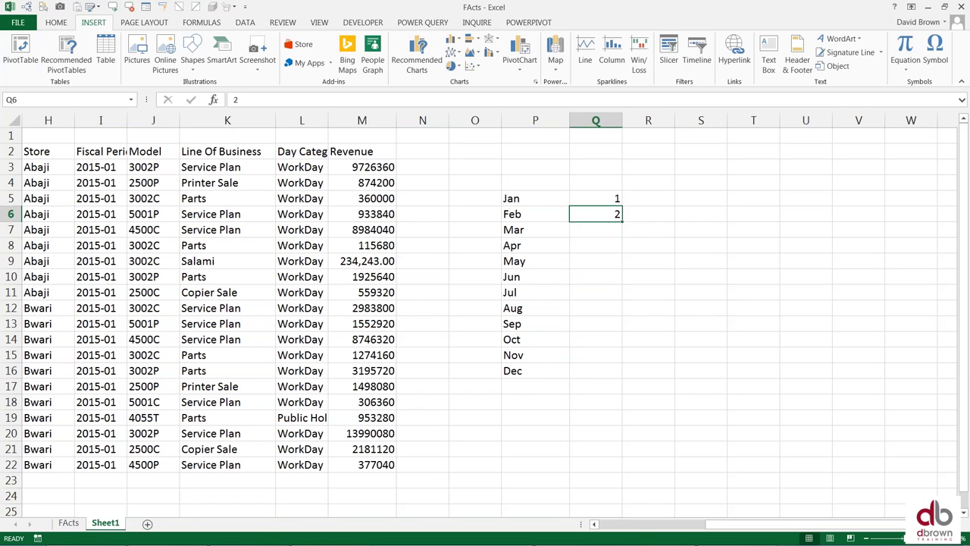
{"action": "key", "text": "shift+Down"}
{"action": "key", "text": "Delete"}
{"action": "left_click", "coordinate": [535, 198]}
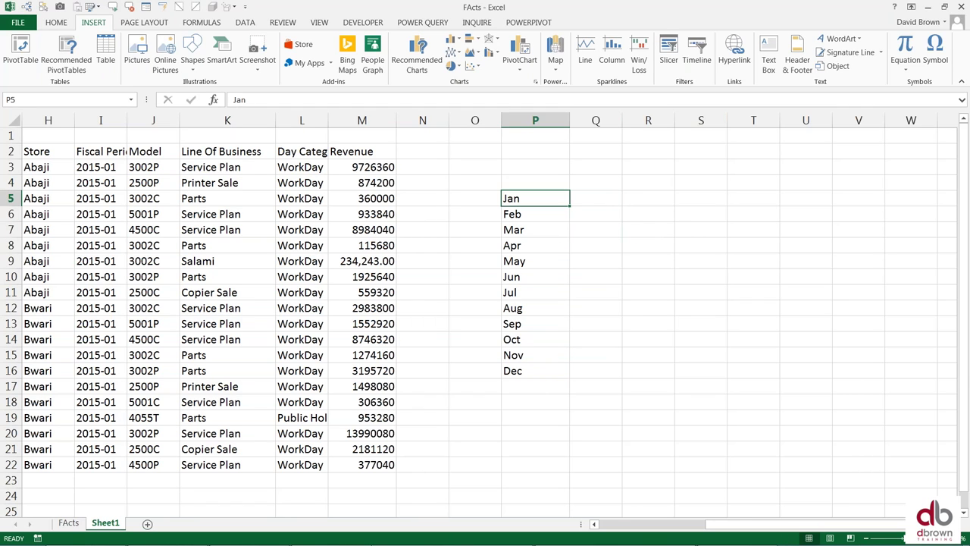
{"action": "left_click", "coordinate": [535, 213]}
{"action": "left_click", "coordinate": [596, 214]}
{"action": "left_click", "coordinate": [596, 198]}
{"action": "left_click", "coordinate": [648, 198]}
{"action": "left_click", "coordinate": [701, 197]}
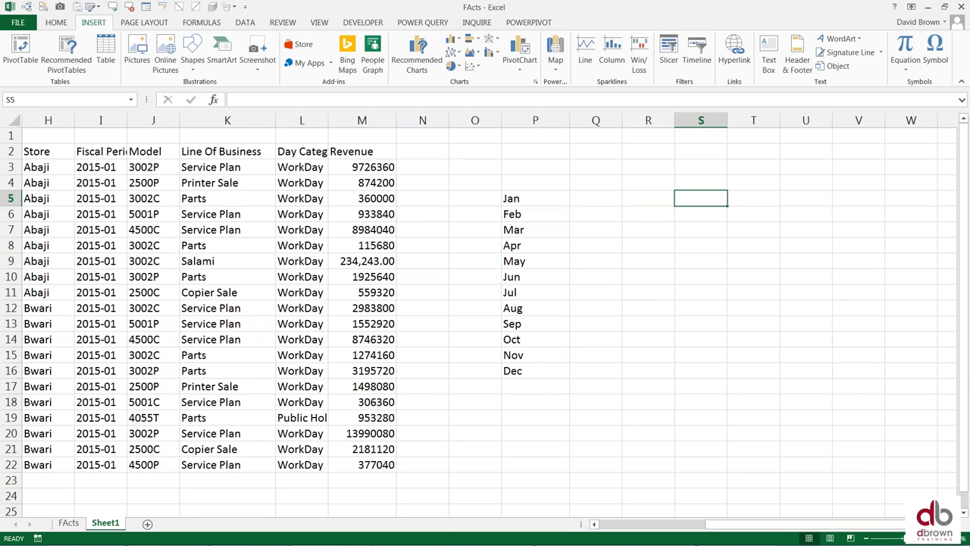
Enter 1 and 2 in Q5 and Q6 and fill the number series down to 12 in Q16.
{"action": "left_click", "coordinate": [648, 198]}
{"action": "left_click", "coordinate": [596, 198]}
{"action": "type", "text": "1"}
{"action": "key", "text": "Return"}
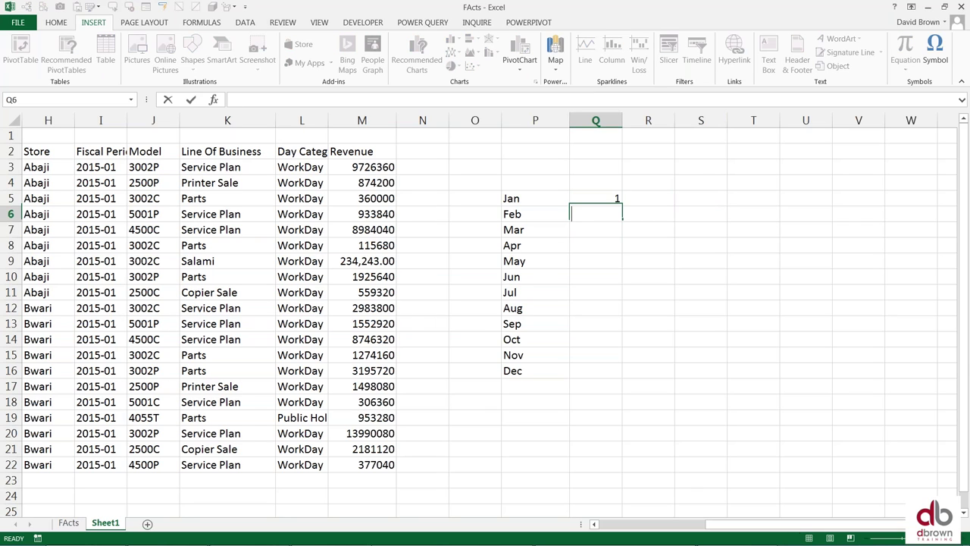
{"action": "type", "text": "2"}
{"action": "left_click_drag", "start_coordinate": [596, 197], "coordinate": [618, 372]}
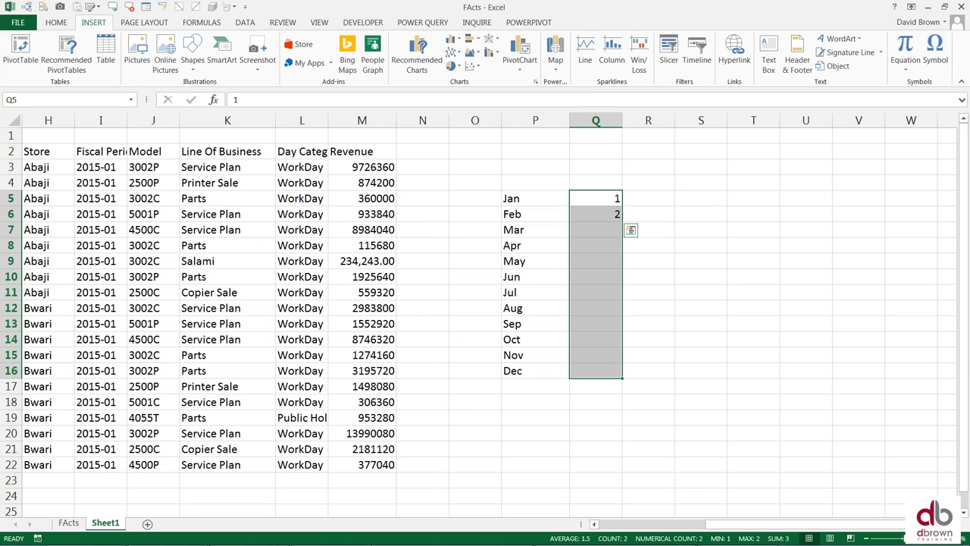
Enter the lookup month Apr in cell R2.
{"action": "left_click", "coordinate": [631, 155]}
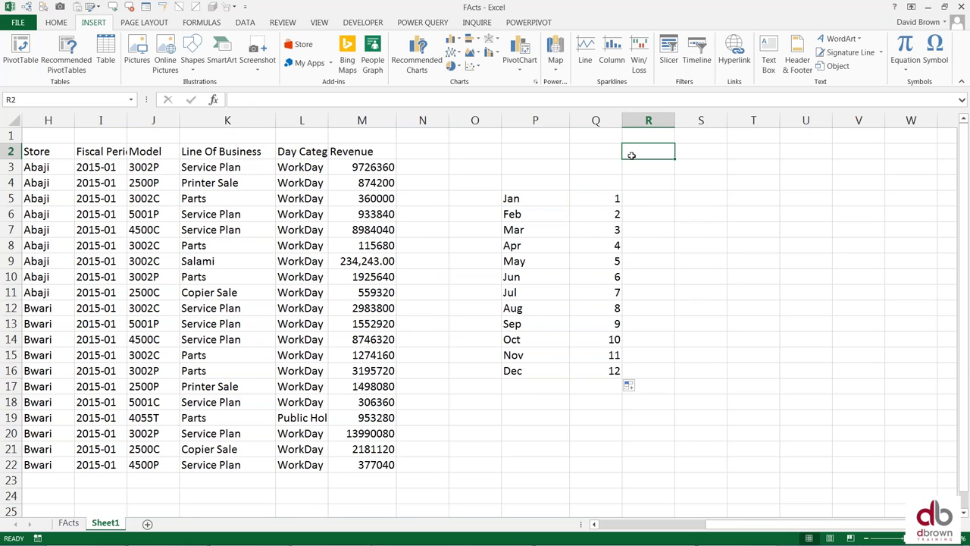
{"action": "type", "text": "Apr"}
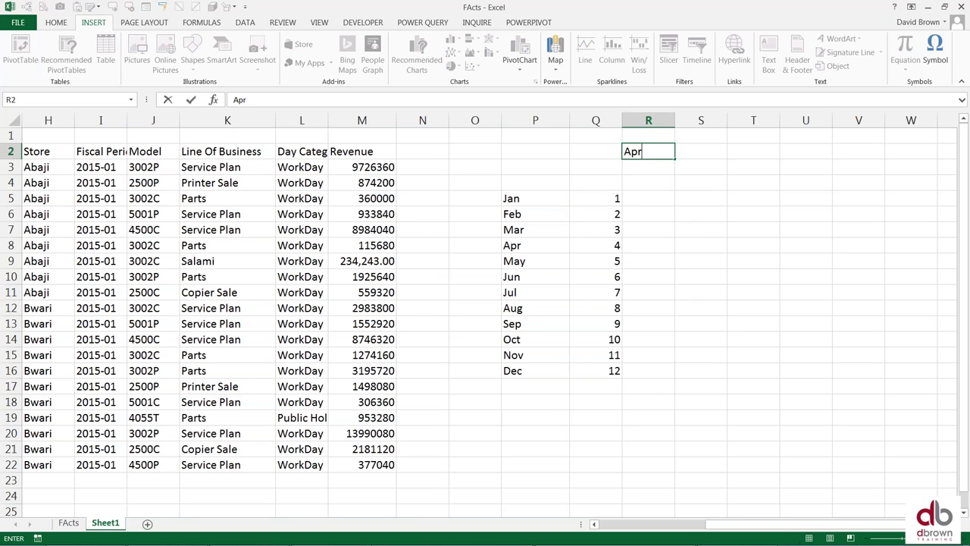
{"action": "key", "text": "Return"}
Enter the formula =VLOOKUP(R2,$P$5:$Q$16,2,0) in cell Q2 to return the month's number.
{"action": "key", "text": "Up"}
{"action": "key", "text": "Left"}
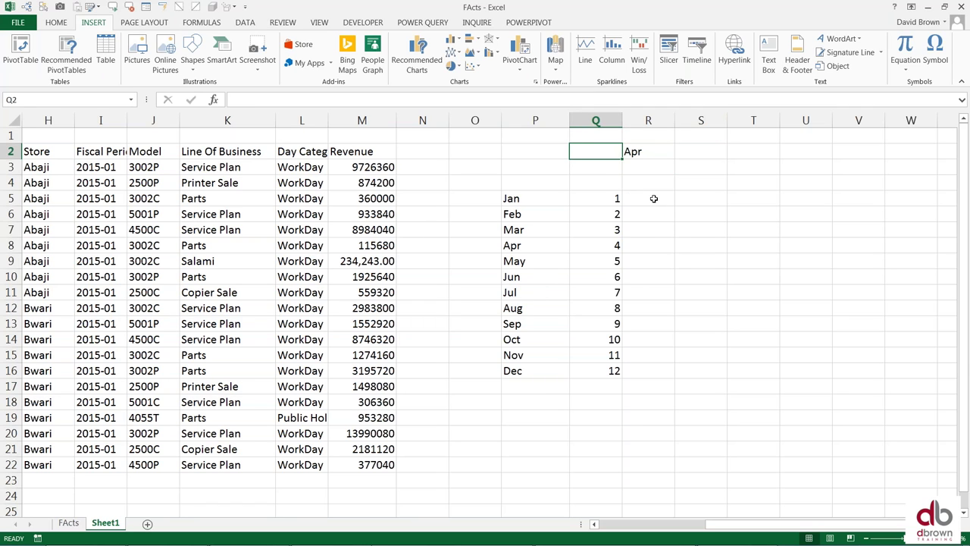
{"action": "type", "text": "=vl"}
{"action": "key", "text": "Tab"}
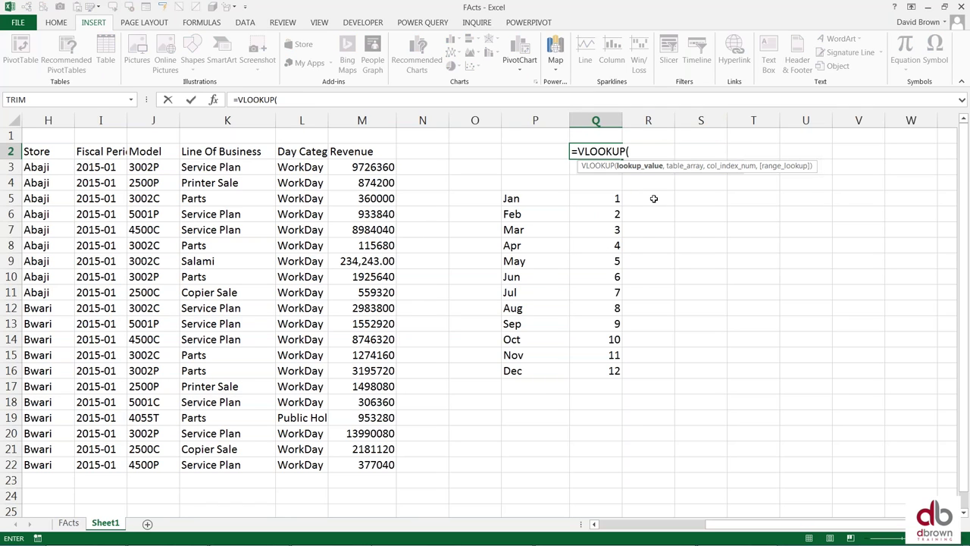
{"action": "type", "text": "R2,"}
{"action": "key", "text": "Down"}
{"action": "key", "text": "Down"}
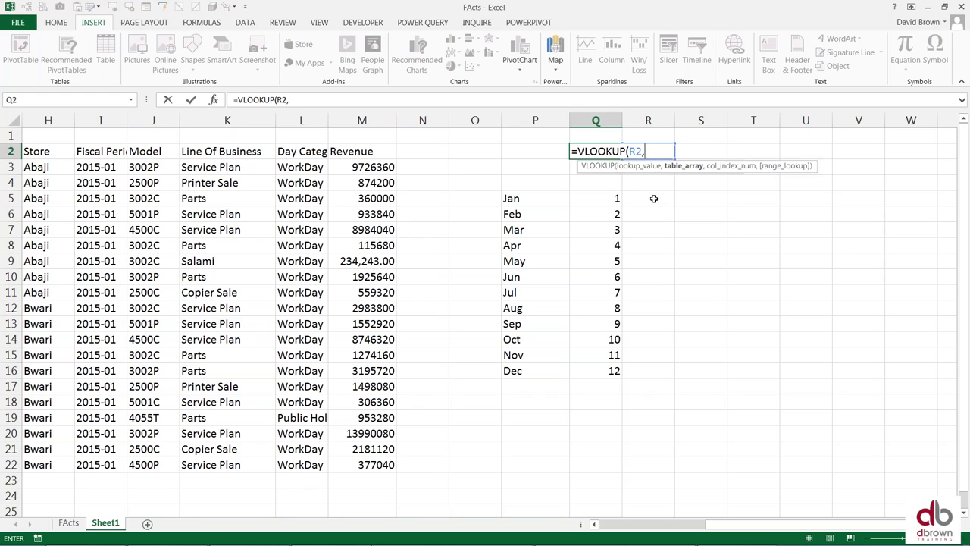
{"action": "key", "text": "Down"}
{"action": "key", "text": "Left"}
{"action": "key", "text": "shift+Right"}
{"action": "key", "text": "ctrl+shift+Down"}
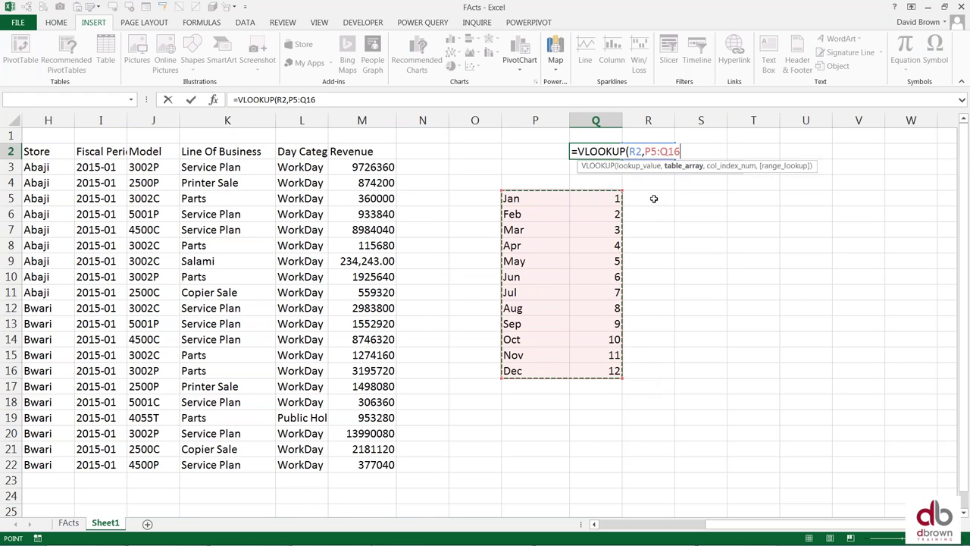
{"action": "key", "text": "F4"}
{"action": "type", "text": ",2,0)"}
{"action": "key", "text": "ctrl+Return"}
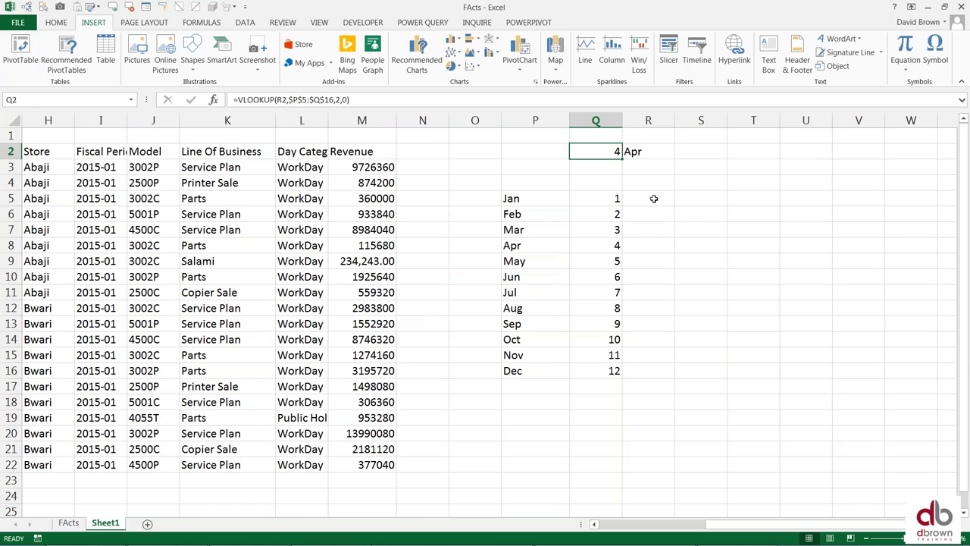
Examine the VLOOKUP formula in Q2 together with its lookup value in R2 and the month table in P5:Q16.
{"action": "key", "text": "F2"}
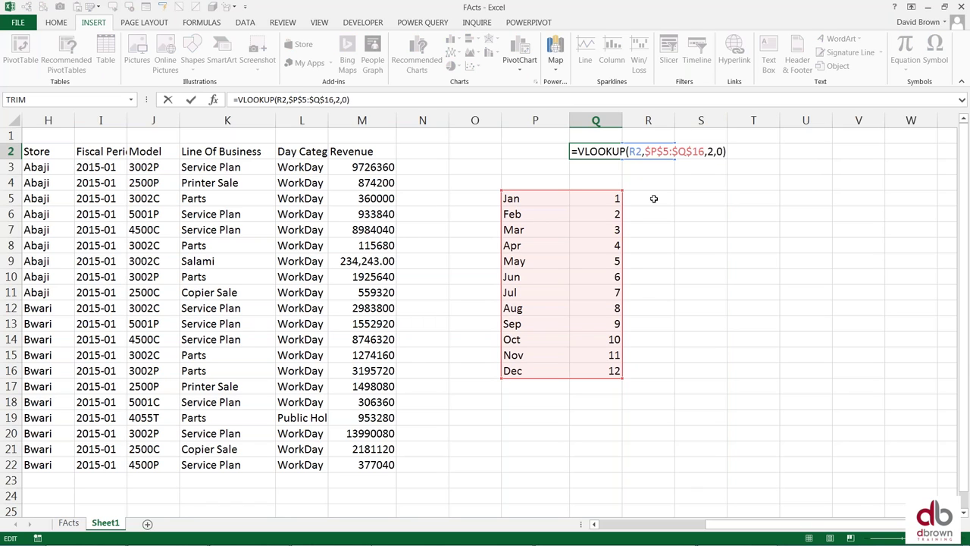
{"action": "key", "text": "Return"}
{"action": "key", "text": "Down"}
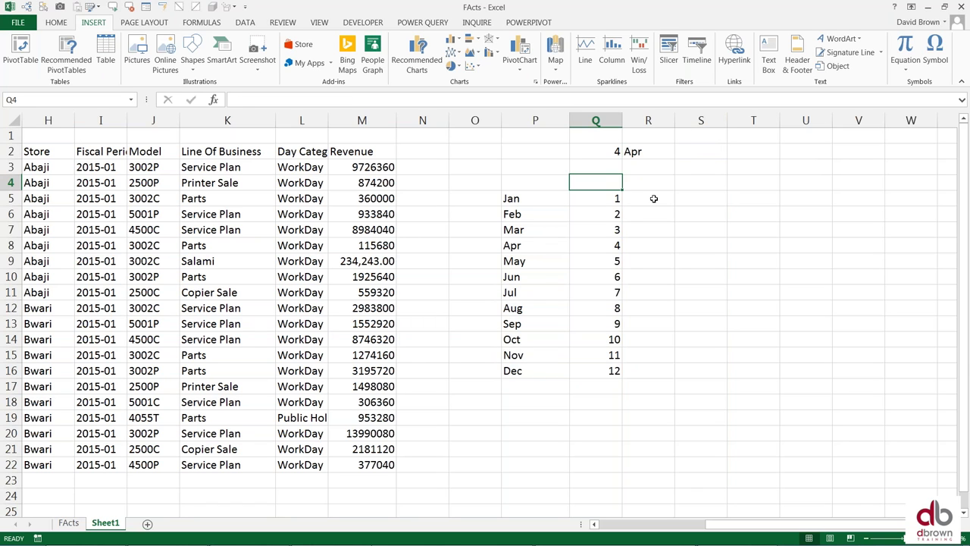
{"action": "key", "text": "Left"}
{"action": "key", "text": "Down"}
{"action": "key", "text": "shift+Right"}
{"action": "key", "text": "ctrl+shift+Down"}
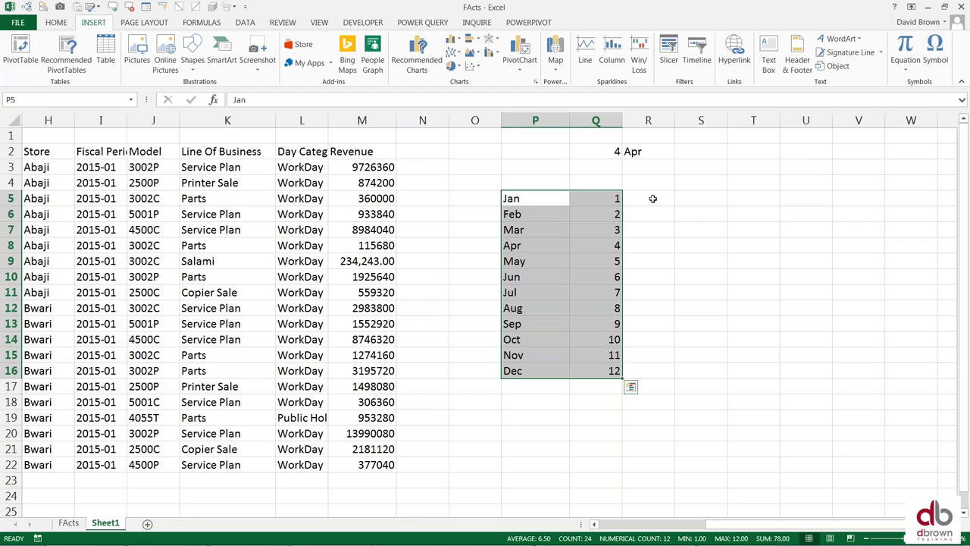
{"action": "mouse_move", "coordinate": [641, 152]}
{"action": "left_mouse_down"}
{"action": "mouse_move", "coordinate": [636, 214]}
{"action": "mouse_move", "coordinate": [640, 153]}
{"action": "left_mouse_up"}
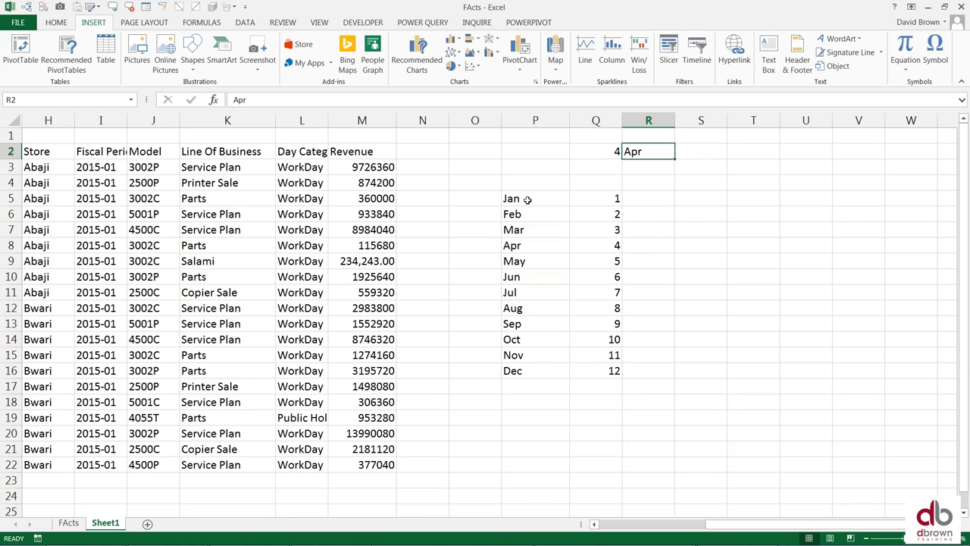
{"action": "left_click_drag", "start_coordinate": [526, 198], "coordinate": [603, 357]}
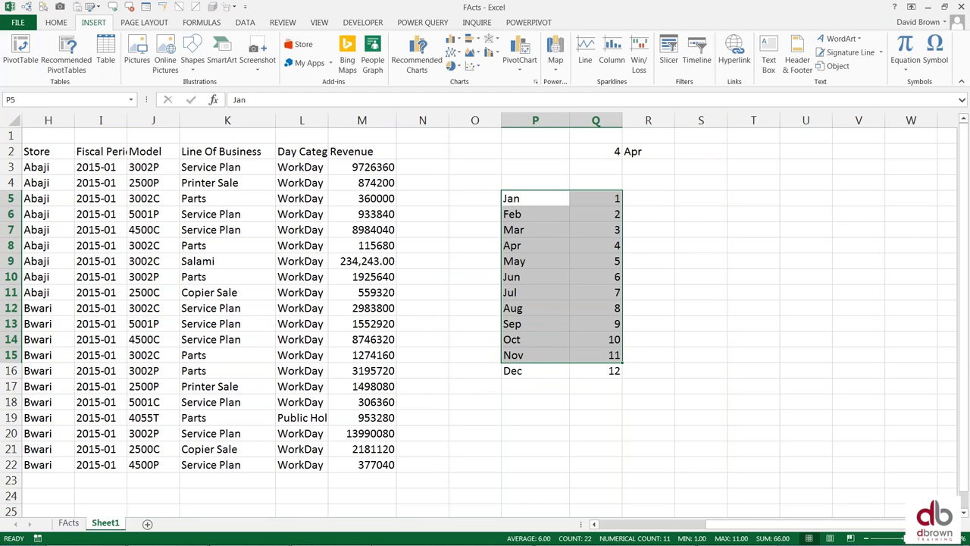
{"action": "left_click", "coordinate": [617, 154]}
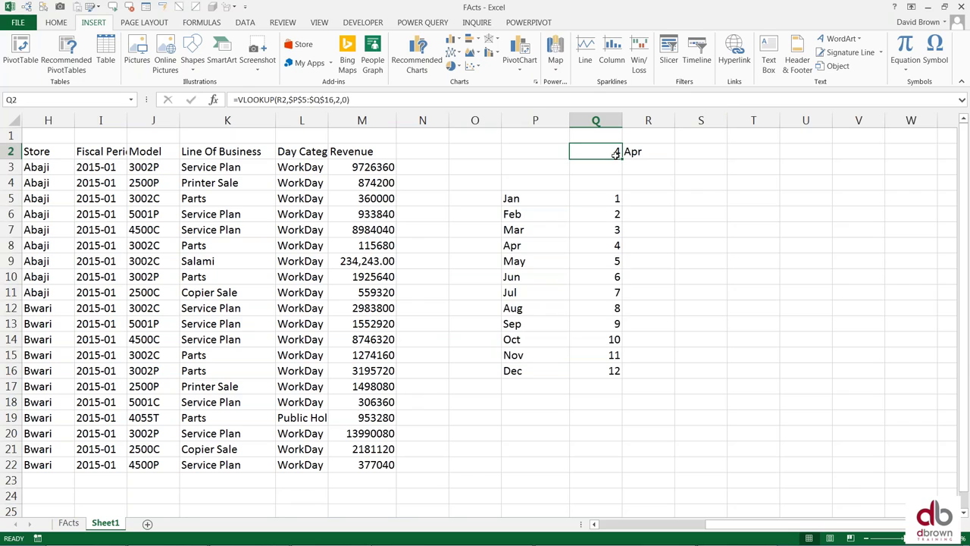
Enter the range reference =P5:Q16 in cell O2.
{"action": "left_click", "coordinate": [466, 151]}
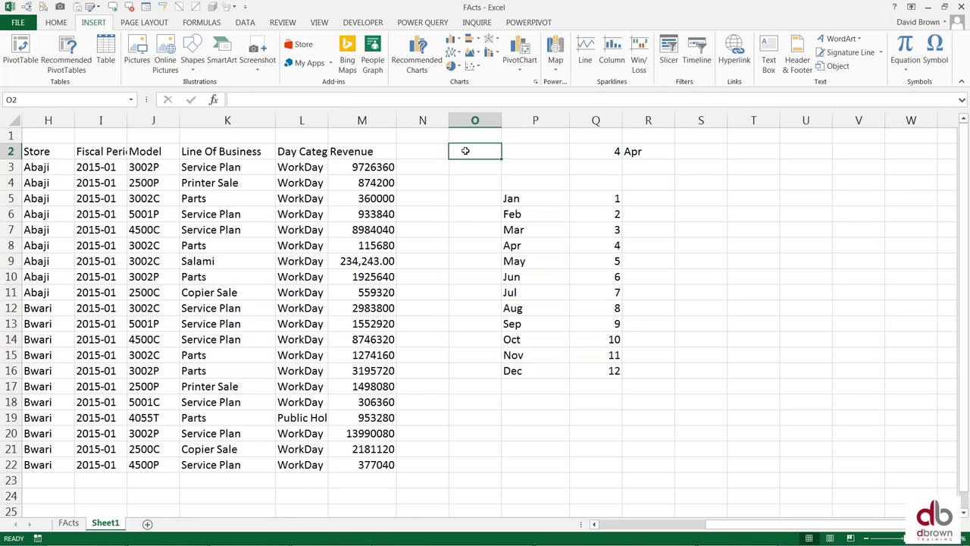
{"action": "key", "text": "F2"}
{"action": "type", "text": "="}
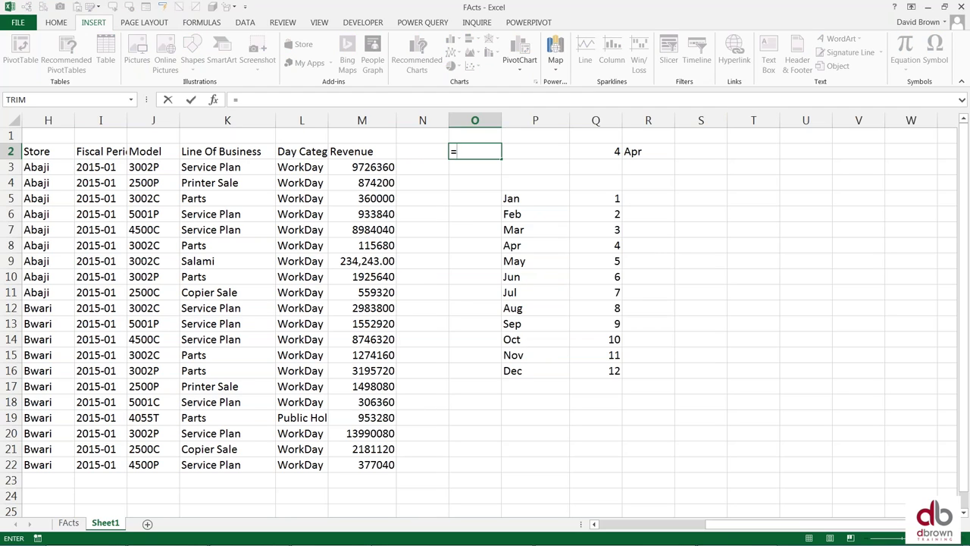
{"action": "key", "text": "Down"}
{"action": "key", "text": "Down"}
{"action": "key", "text": "Down"}
{"action": "key", "text": "Right"}
{"action": "key", "text": "shift+Right"}
{"action": "key", "text": "ctrl+shift+Down"}
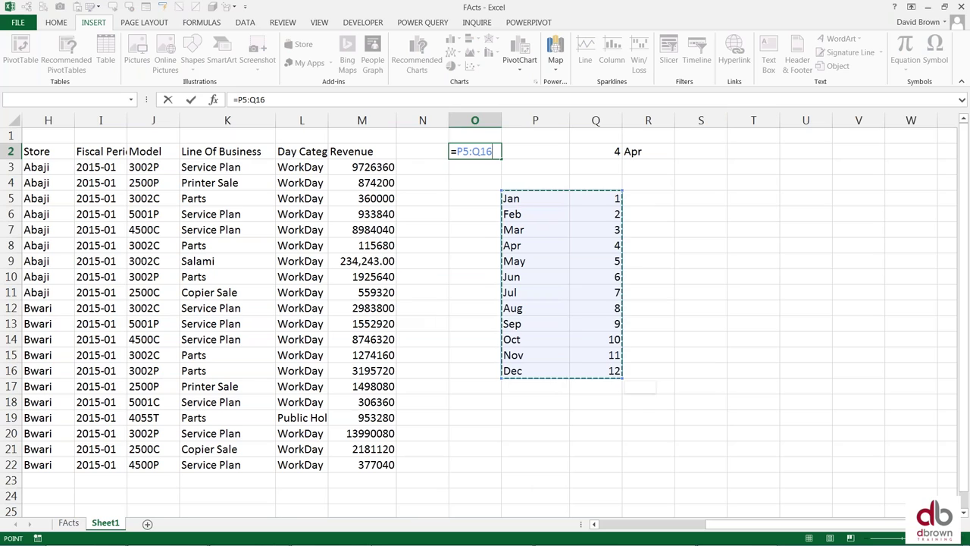
{"action": "key", "text": "Return"}
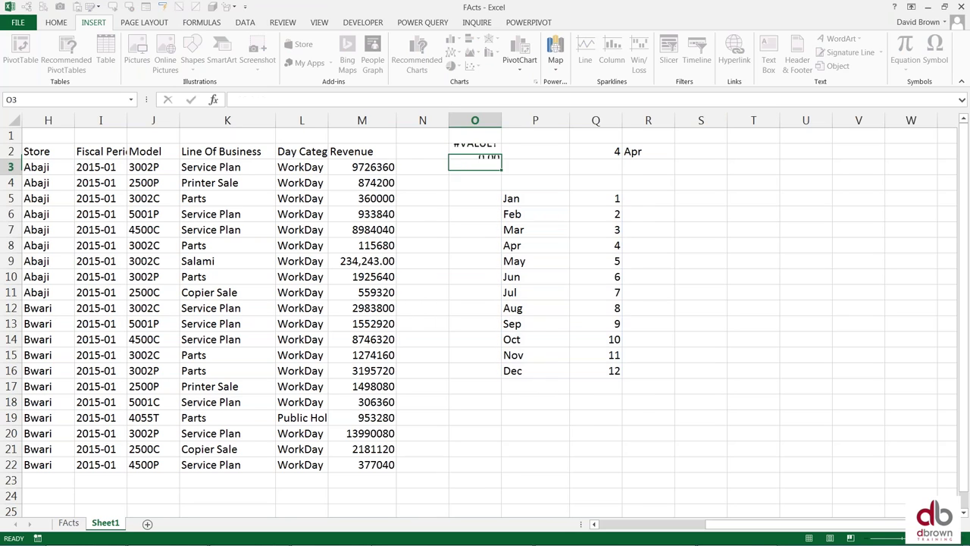
Evaluate the range reference in O2 into its array constant, copy the array, and leave the cell without committing.
{"action": "left_click", "coordinate": [475, 151]}
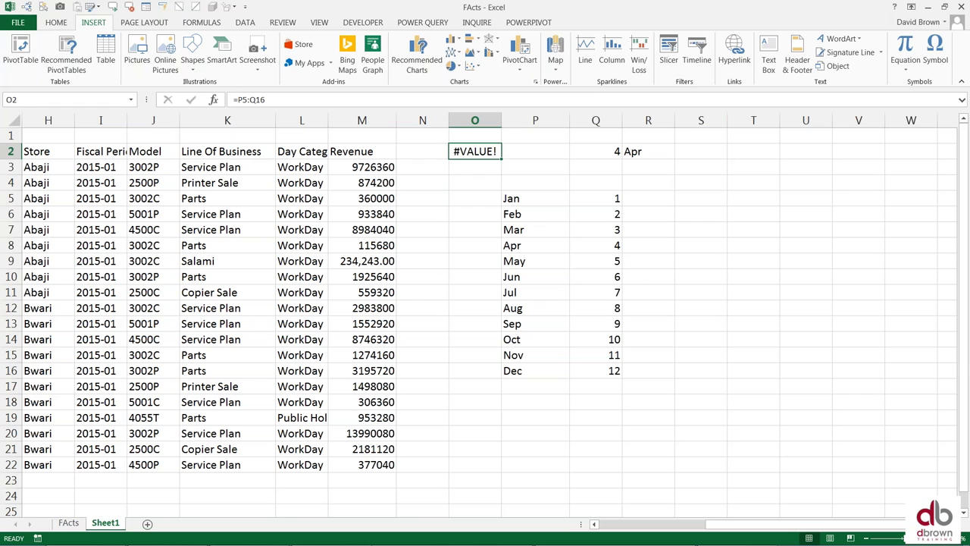
{"action": "key", "text": "F2"}
{"action": "key", "text": "F9"}
{"action": "key", "text": "ctrl+c"}
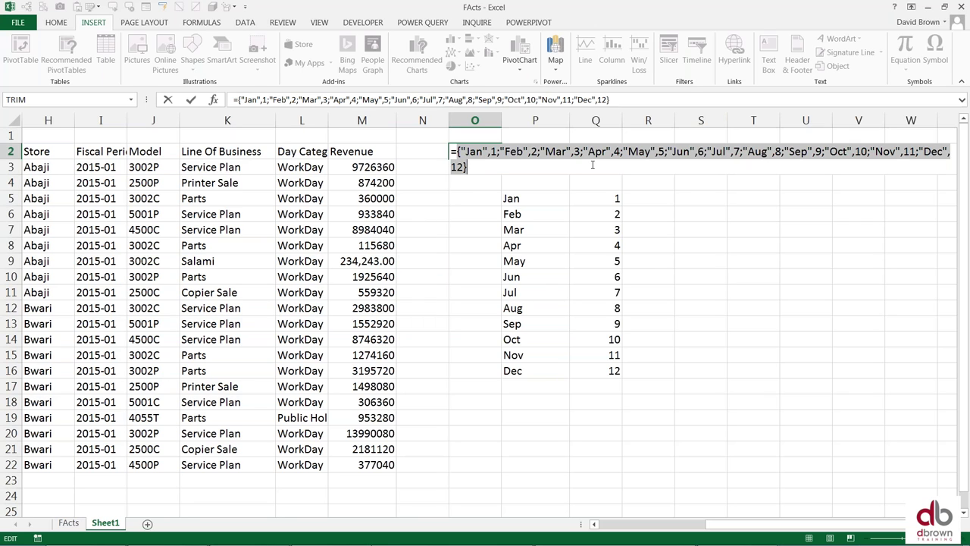
{"action": "key", "text": "Escape"}
Re-enter the reference to the month table, =P5:Q16, in cell O2.
{"action": "type", "text": "="}
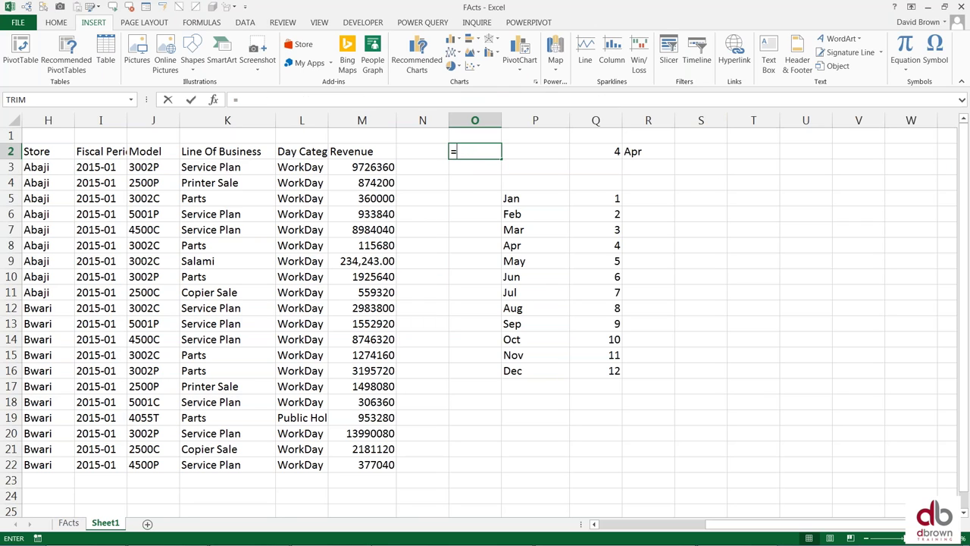
{"action": "key", "text": "Down"}
{"action": "key", "text": "Down"}
{"action": "key", "text": "Down"}
{"action": "key", "text": "Right"}
{"action": "key", "text": "shift+Right"}
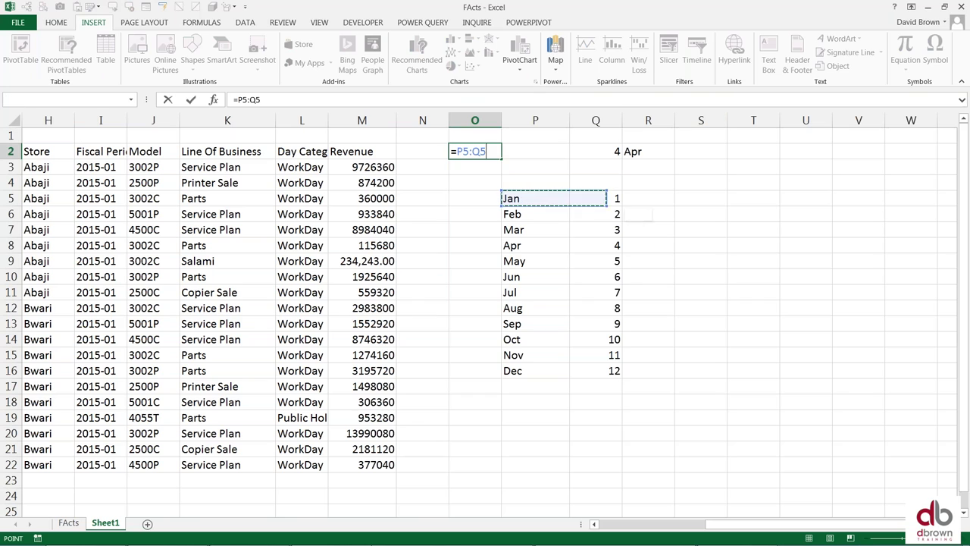
{"action": "key", "text": "ctrl+shift+Down"}
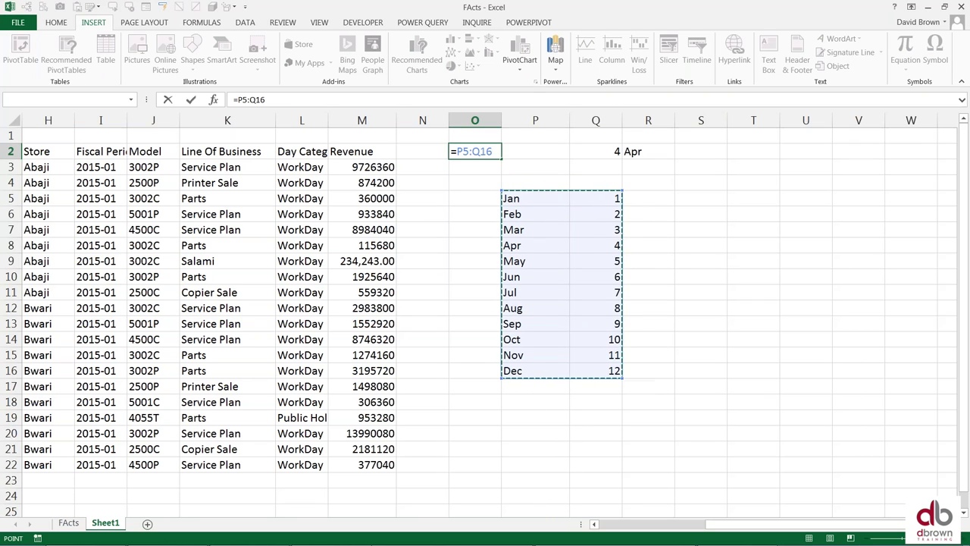
{"action": "key", "text": "Return"}
Preview the array constant behind the range reference in O2 without committing it.
{"action": "key", "text": "Up"}
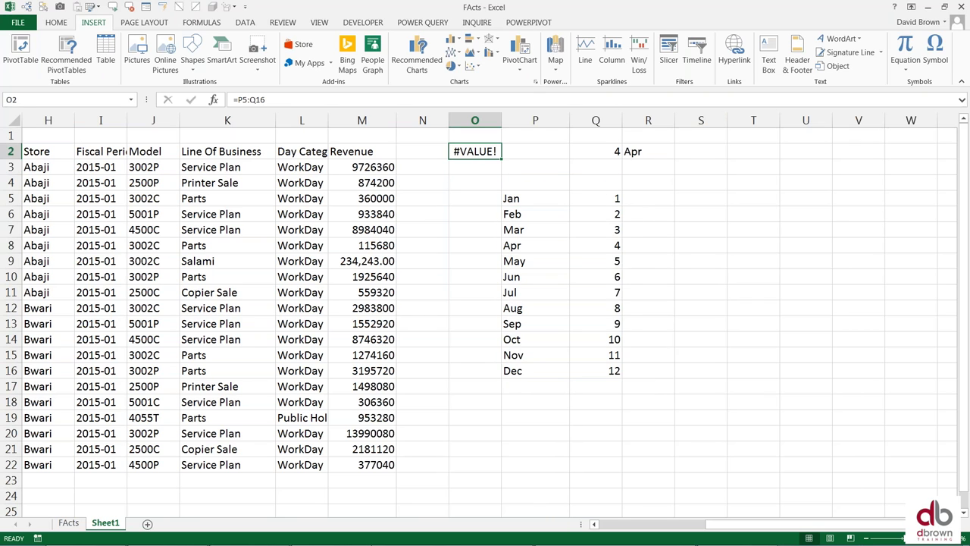
{"action": "key", "text": "F2"}
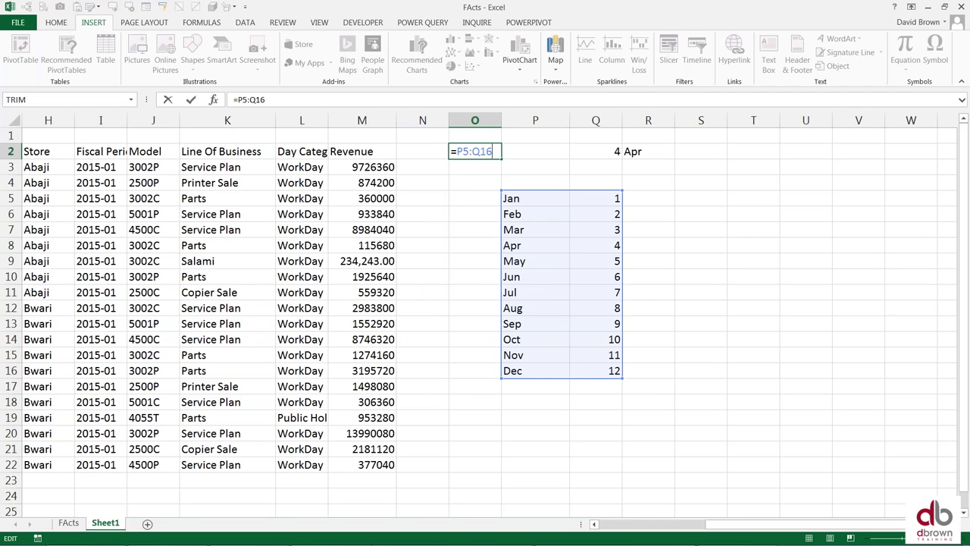
{"action": "key", "text": "F9"}
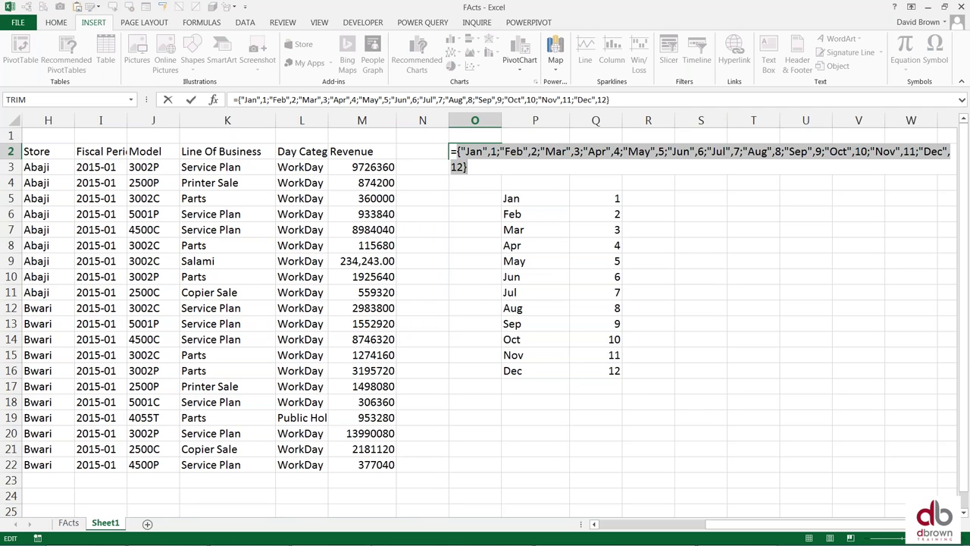
{"action": "key", "text": "Return"}
Start a VLOOKUP in cell Q3 with R2 as the lookup value and the copied month array constant as the table array.
{"action": "key", "text": "Down"}
{"action": "key", "text": "Right"}
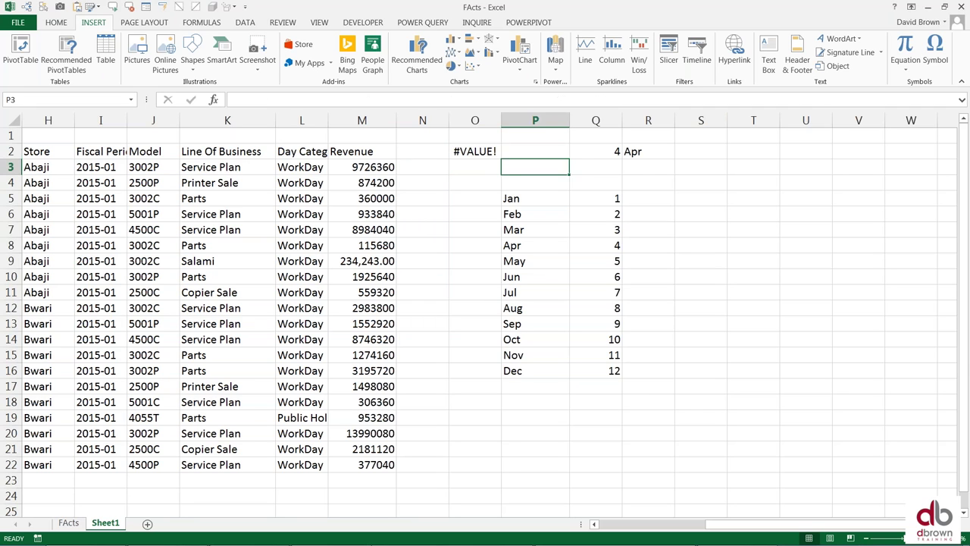
{"action": "key", "text": "Right"}
{"action": "type", "text": "=vlo"}
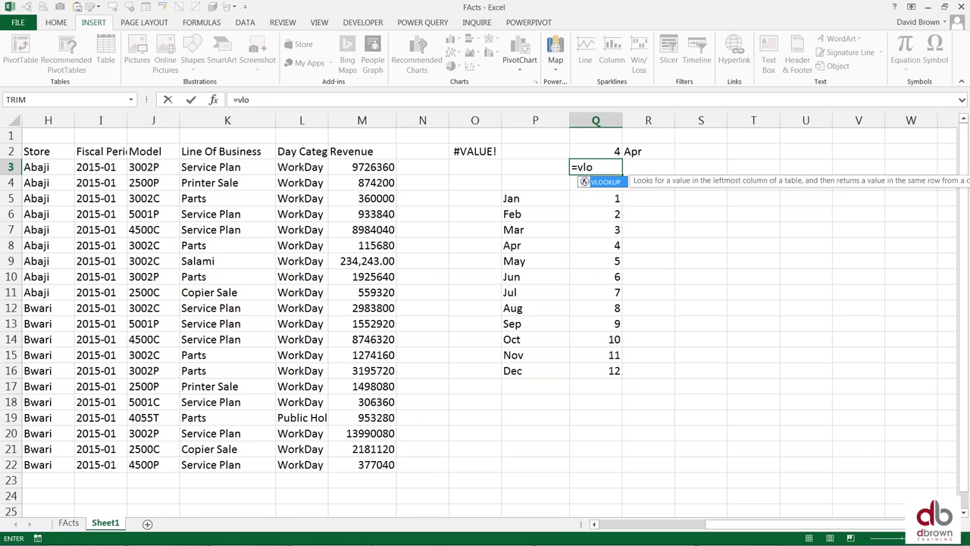
{"action": "key", "text": "Tab"}
{"action": "key", "text": "ctrl+a"}
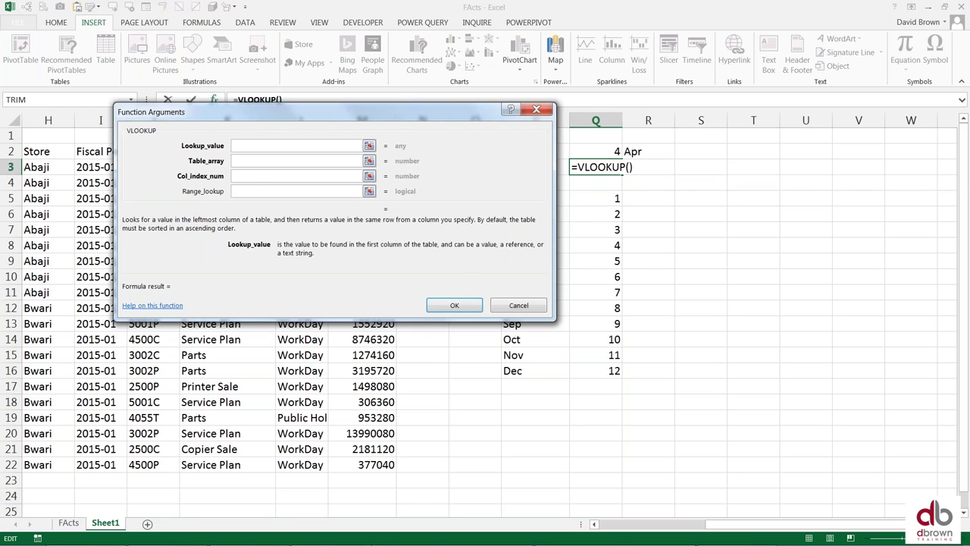
{"action": "left_click_drag", "start_coordinate": [405, 113], "coordinate": [450, 255]}
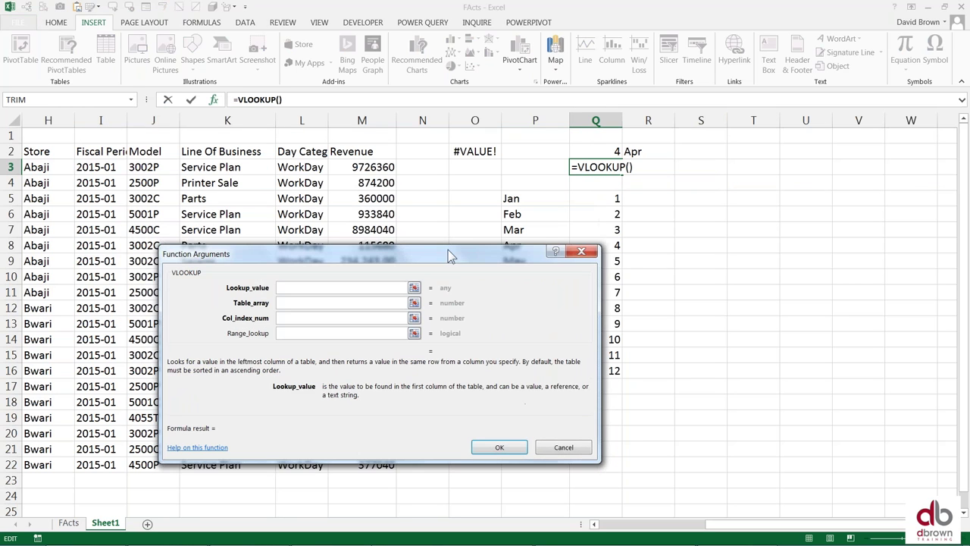
{"action": "left_click", "coordinate": [641, 154]}
{"action": "key", "text": "Tab"}
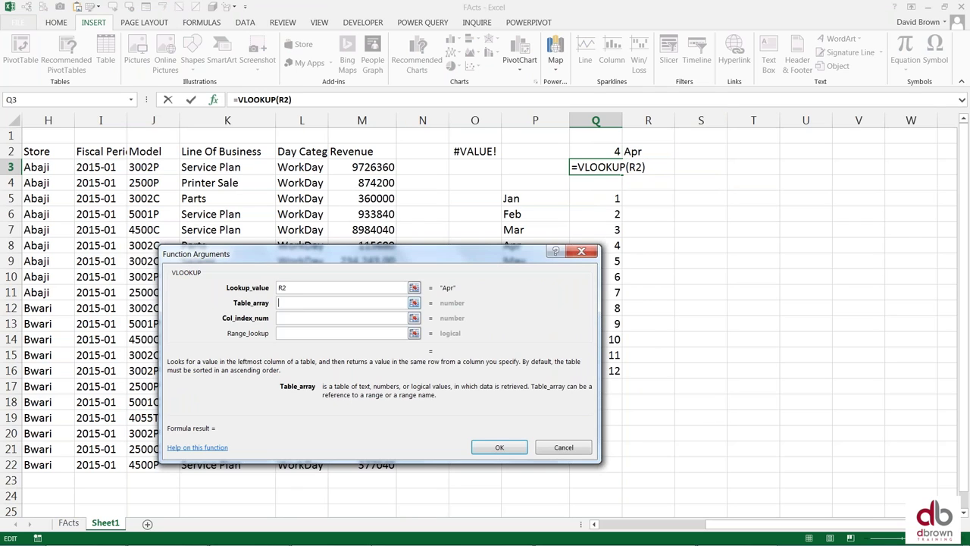
{"action": "key", "text": "ctrl+v"}
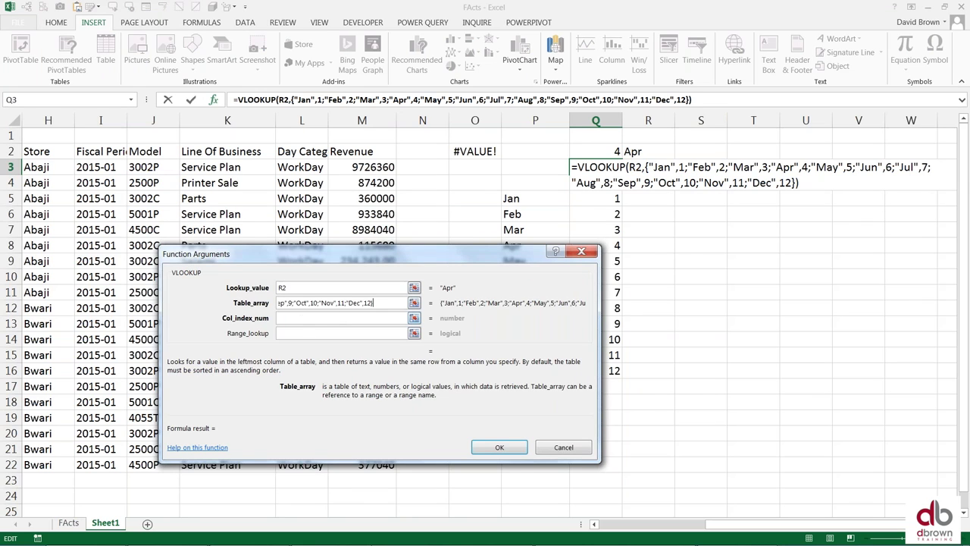
Complete the VLOOKUP in Q3 with column index number 2 and range lookup 0.
{"action": "left_click", "coordinate": [298, 319]}
{"action": "type", "text": "2"}
{"action": "left_click", "coordinate": [303, 333]}
{"action": "type", "text": "0"}
{"action": "key", "text": "Return"}
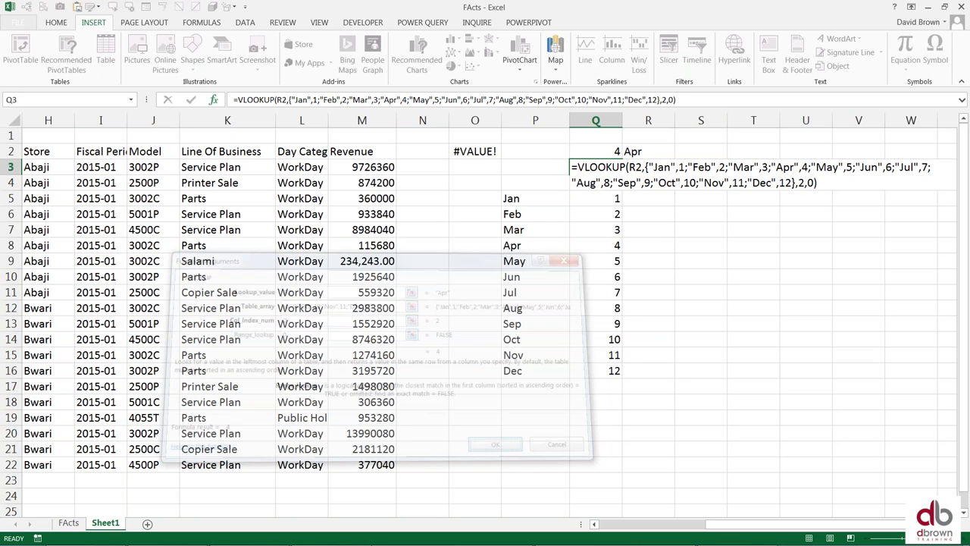
Delete the contents of the month lookup table in P5:Q16.
{"action": "key", "text": "Return"}
{"action": "key", "text": "Down"}
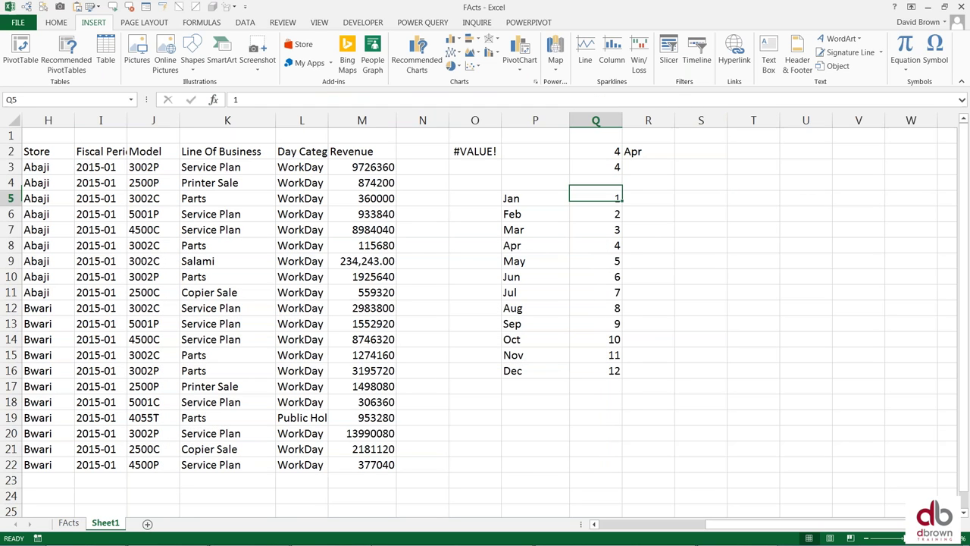
{"action": "key", "text": "Left"}
{"action": "key", "text": "shift+Right"}
{"action": "key", "text": "shift+Right"}
{"action": "key", "text": "shift+Down"}
{"action": "key", "text": "shift+Down"}
{"action": "key", "text": "shift+Down"}
{"action": "key", "text": "shift+Down"}
{"action": "key", "text": "shift+Down"}
{"action": "key", "text": "shift+Down"}
{"action": "key", "text": "shift+Down"}
{"action": "key", "text": "shift+Down"}
{"action": "key", "text": "shift+Down"}
{"action": "key", "text": "shift+Down"}
{"action": "key", "text": "shift+Down"}
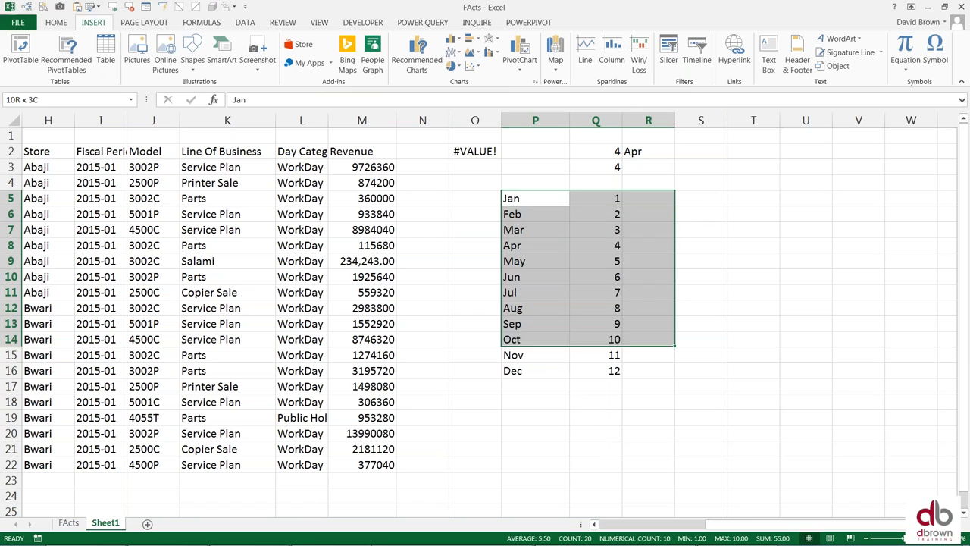
{"action": "key", "text": "Delete"}
Clear the range-based VLOOKUP formula from cell Q2.
{"action": "key", "text": "Up"}
{"action": "key", "text": "Up"}
{"action": "key", "text": "Up"}
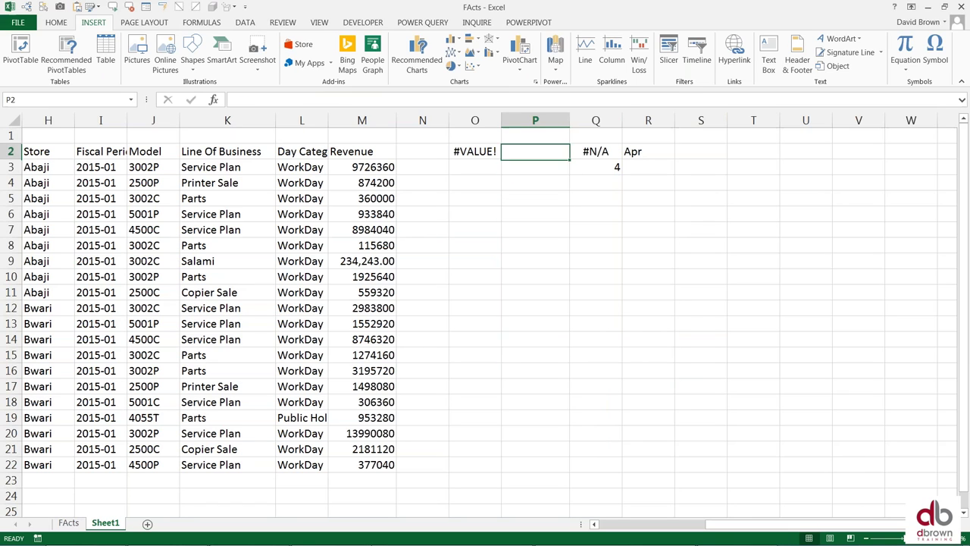
{"action": "key", "text": "Right"}
{"action": "key", "text": "Delete"}
Examine the array-constant VLOOKUP formula in Q3 without editing it.
{"action": "key", "text": "Down"}
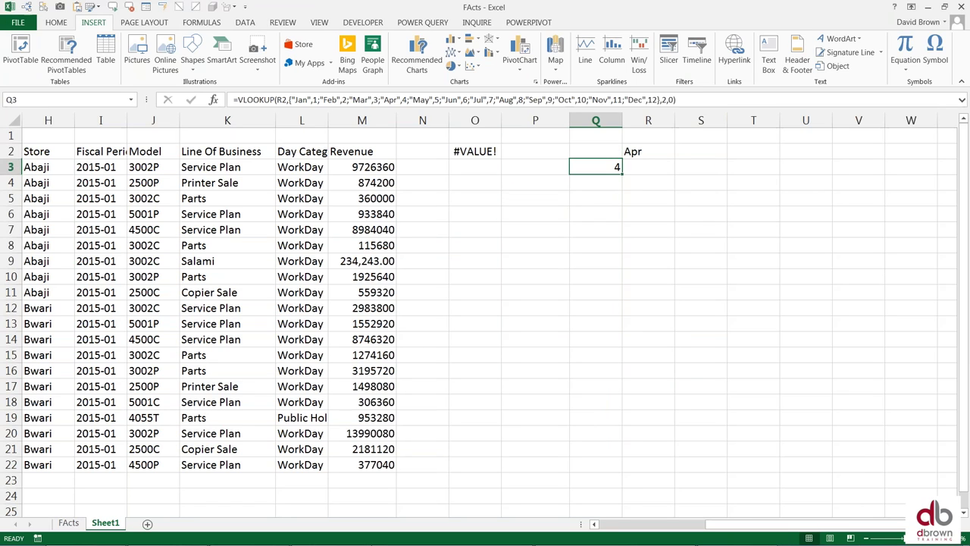
{"action": "key", "text": "F2"}
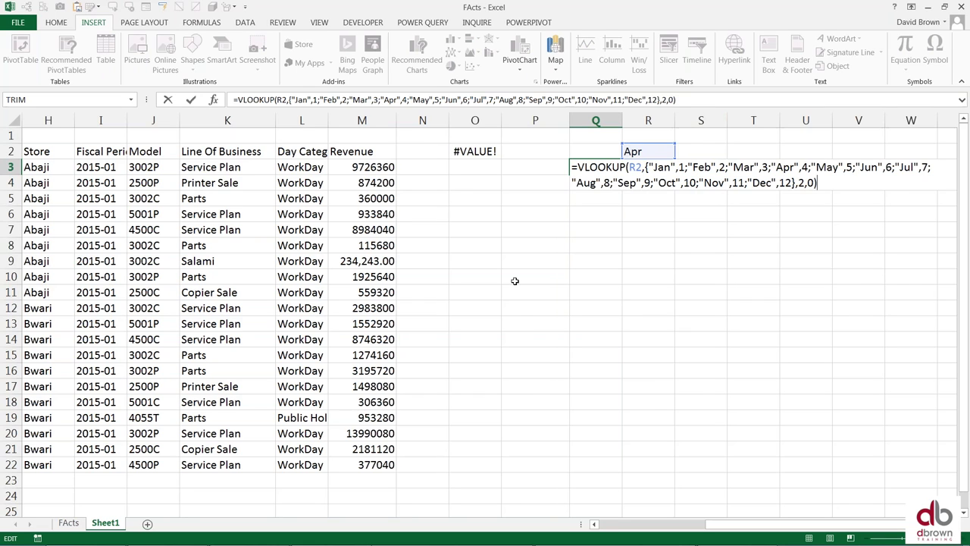
{"action": "left_click", "coordinate": [539, 244]}
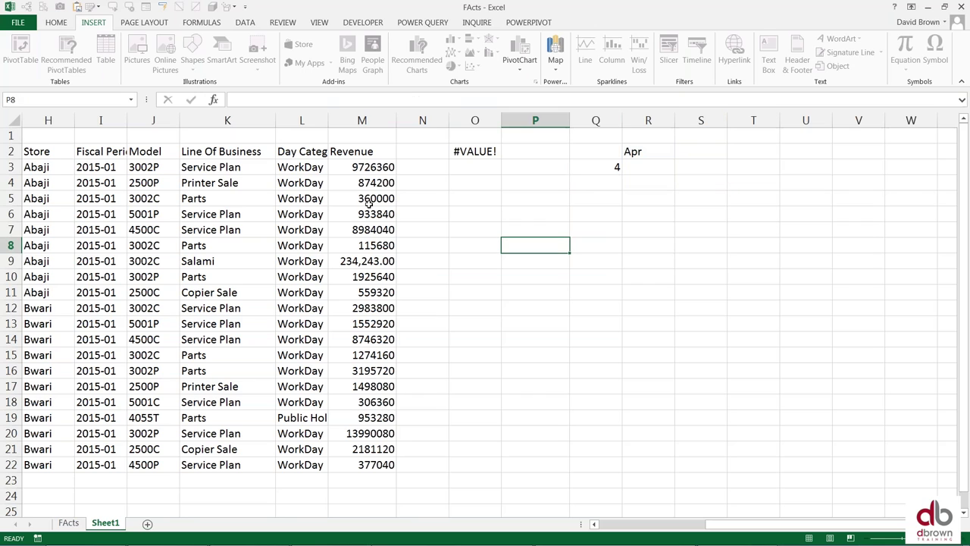